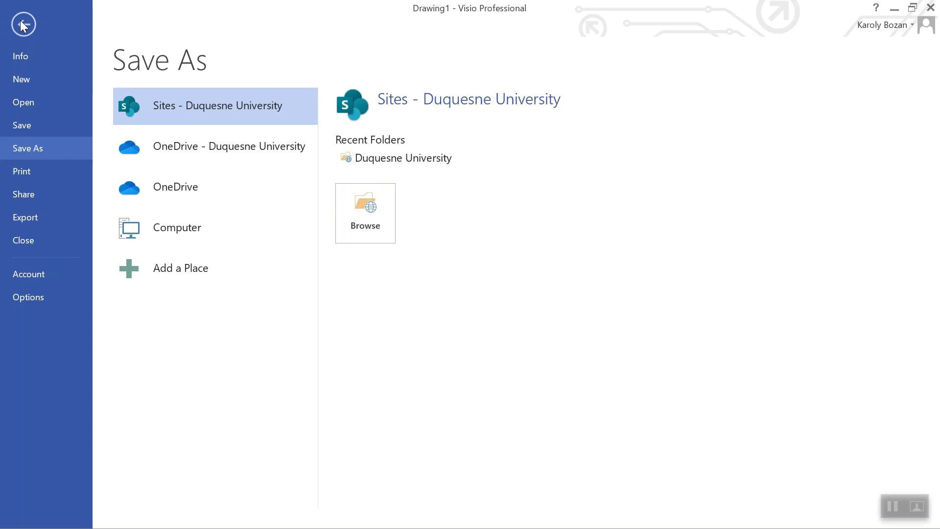
Return to the parking flowchart and rename its page as "As-Is Pprocess".
click(21, 24)
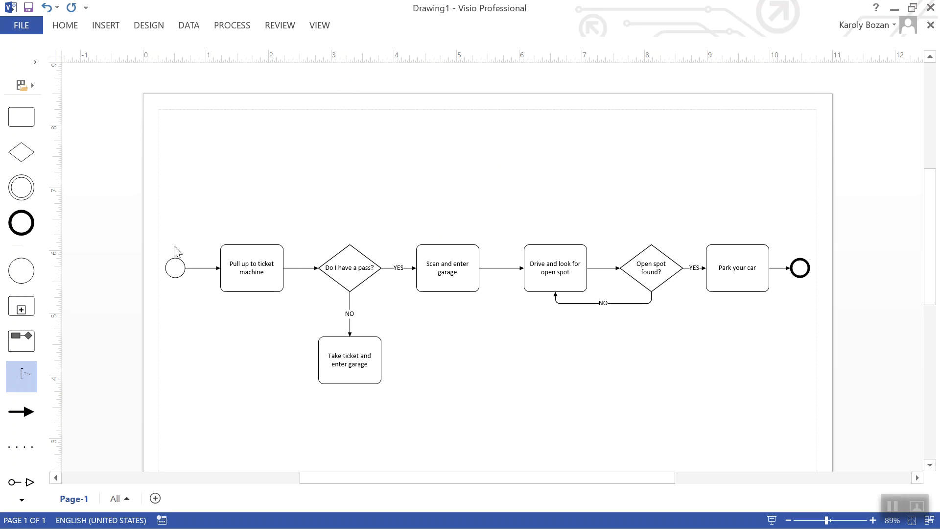
double_click(77, 500)
text(a)
text(As)
text(-Is Pprocess)
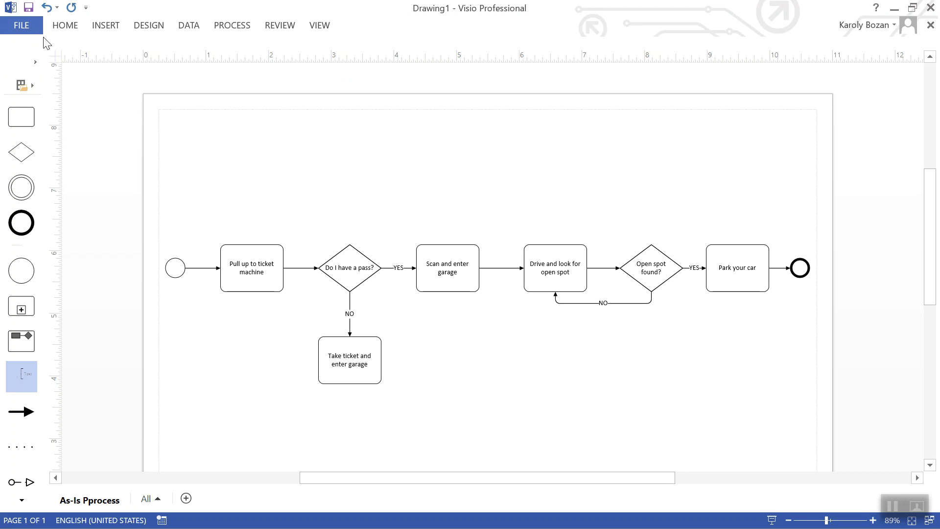
Add a second blank page to the drawing and expand the shapes pane to its full list of named BPMN shapes.
click(186, 498)
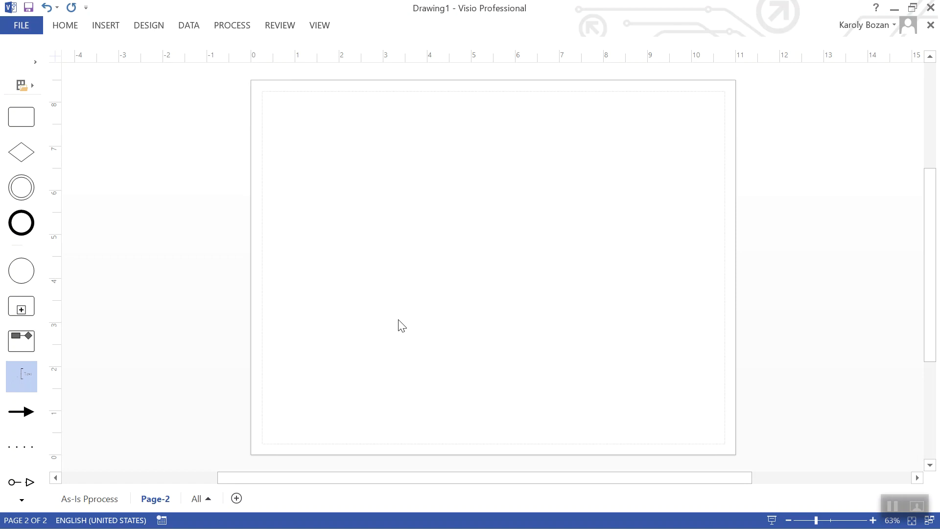
scroll(385, 304, up, 1)
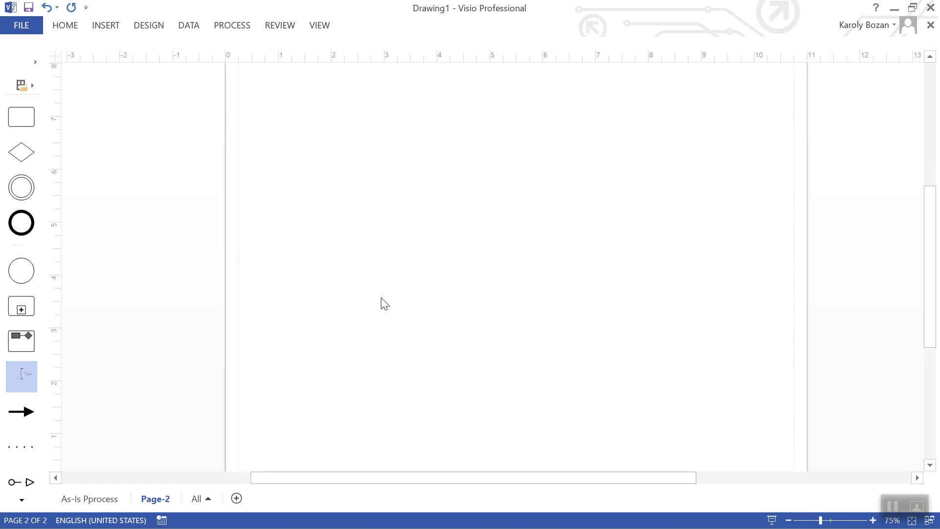
click(873, 521)
drag(934, 324, 935, 283)
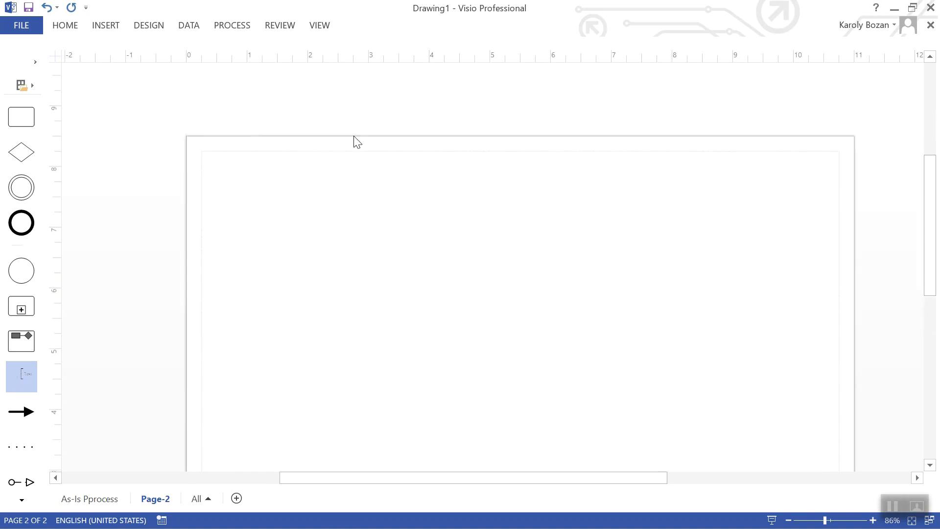
click(35, 84)
click(35, 63)
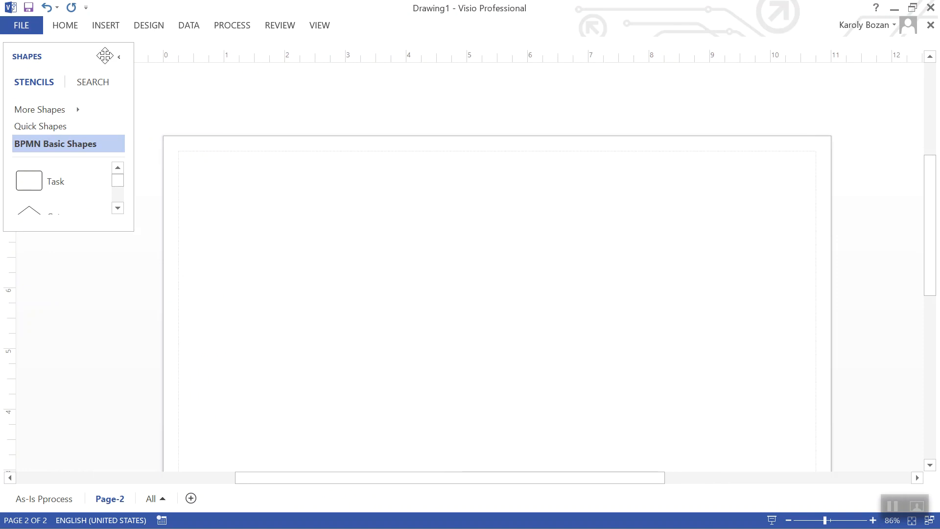
double_click(73, 54)
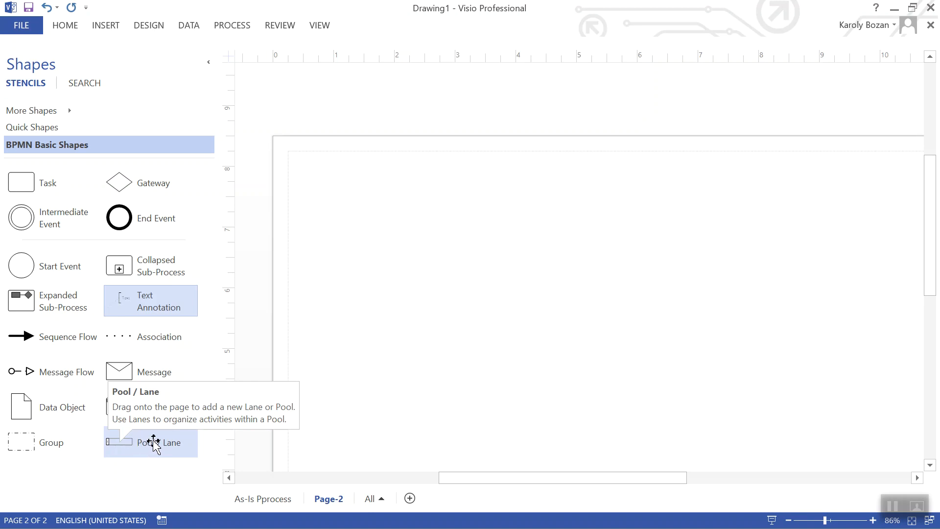
Place a pool with two lanes on the new page and stretch each lane to about 1.75 in high.
drag(149, 443, 451, 254)
drag(168, 442, 459, 315)
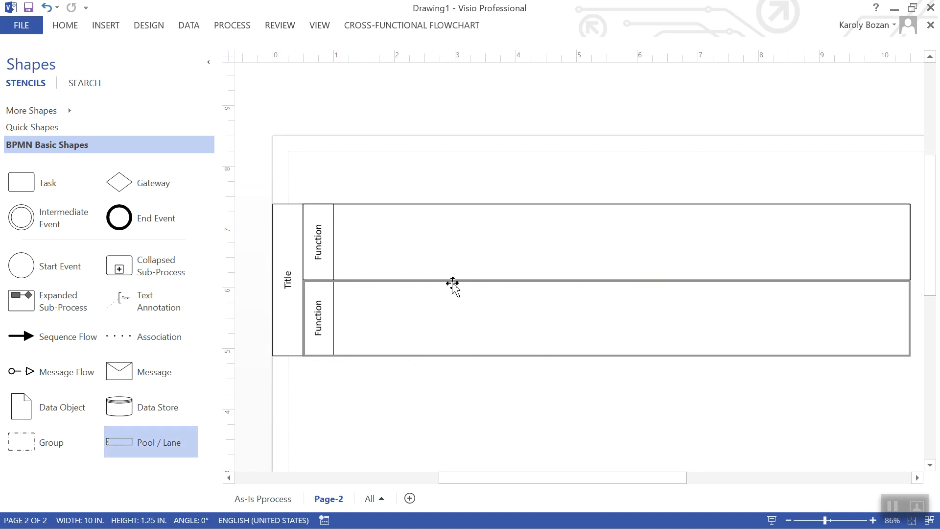
drag(451, 279, 448, 311)
drag(425, 387, 424, 417)
Title the pool "To-Be Process Parking at Duquesne Garage".
double_click(286, 313)
text(T-)
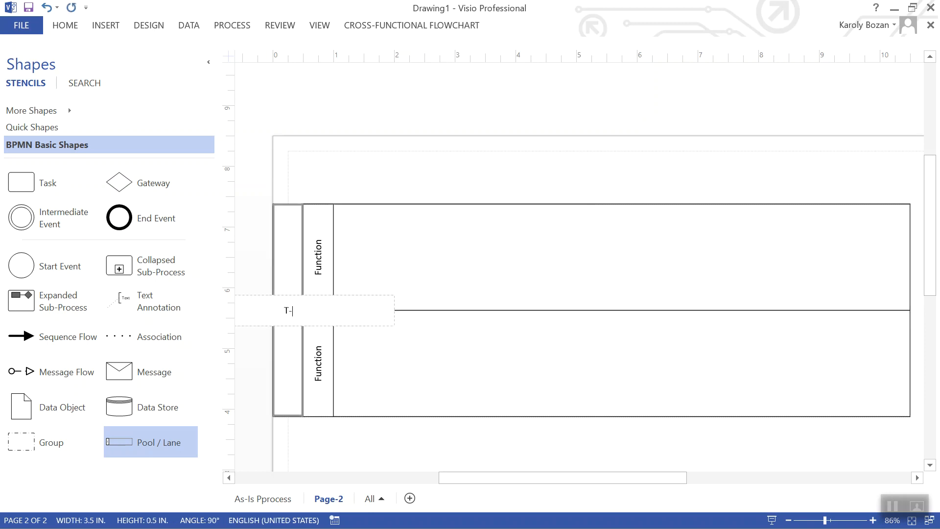
text(Be -Be Process Inboun)
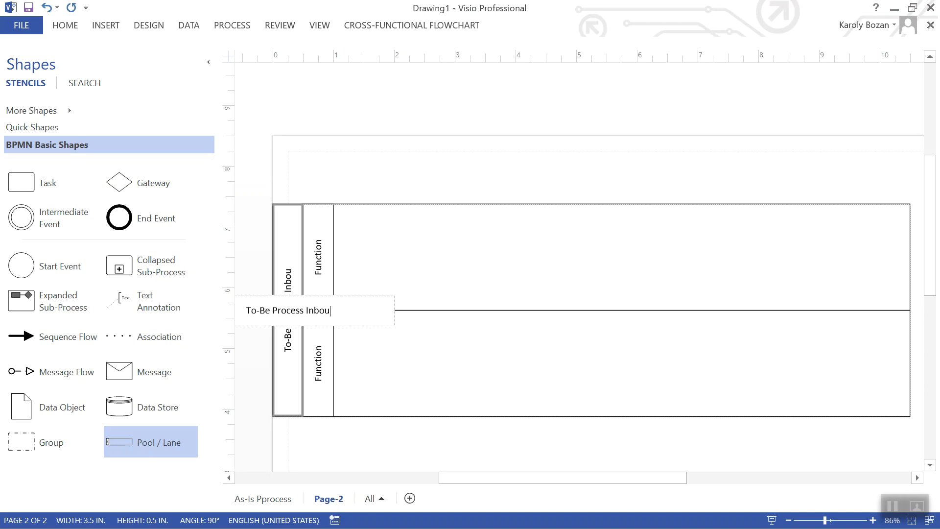
key(BackSpace)
key(BackSpace)
key(BackSpace)
key(BackSpace)
key(BackSpace)
key(BackSpace)
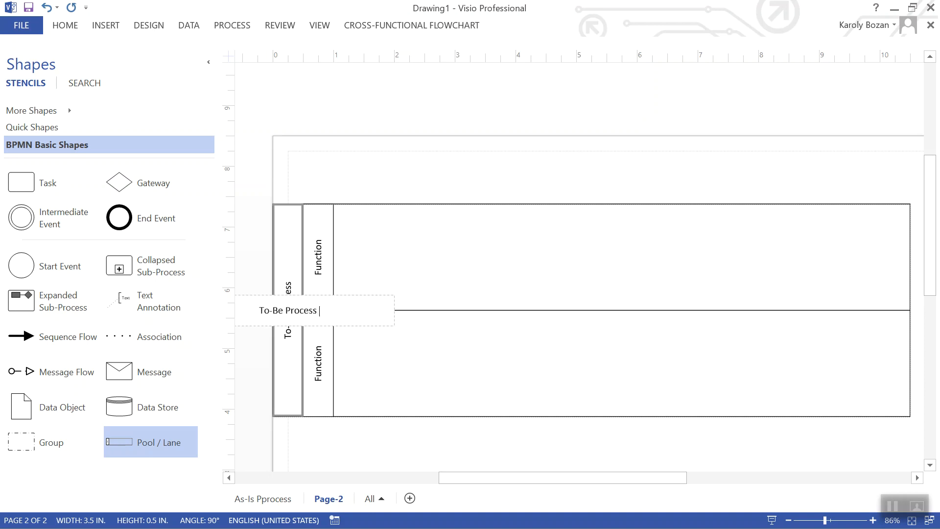
text(Parking at Duquesne )
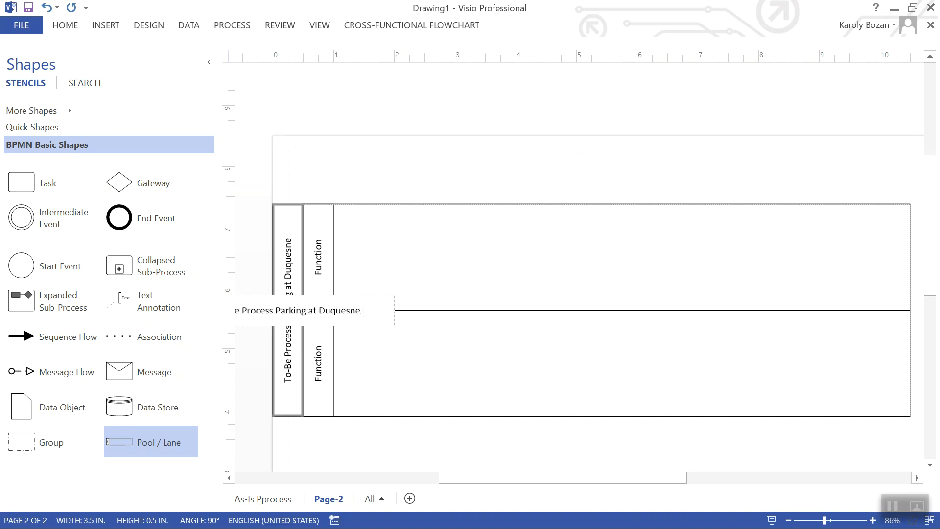
text(Garage)
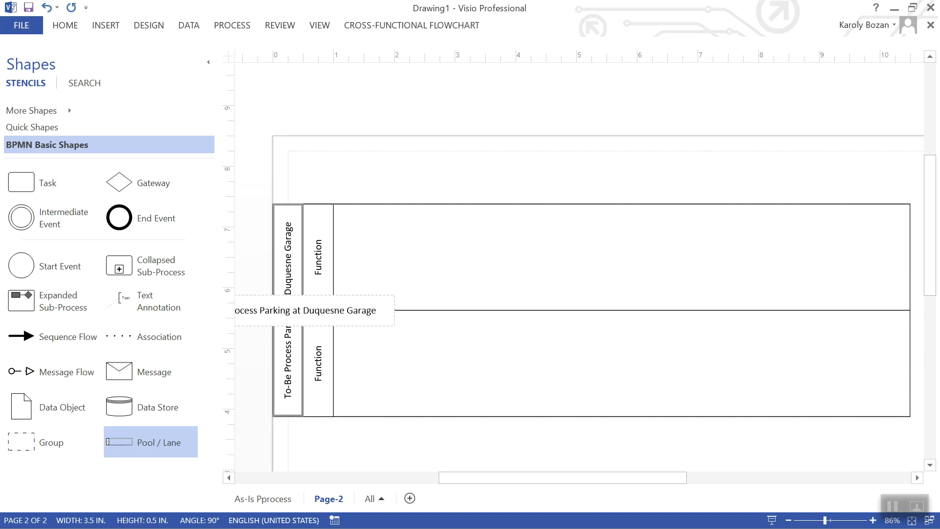
click(391, 468)
Label the upper lane "Student" and the lower lane "Parking App".
click(318, 264)
double_click(319, 264)
text(Student)
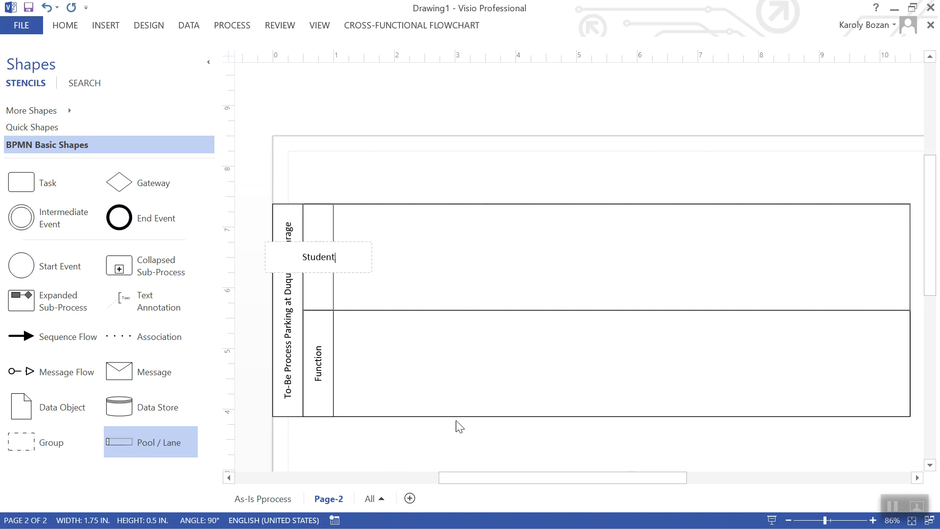
click(338, 453)
double_click(319, 363)
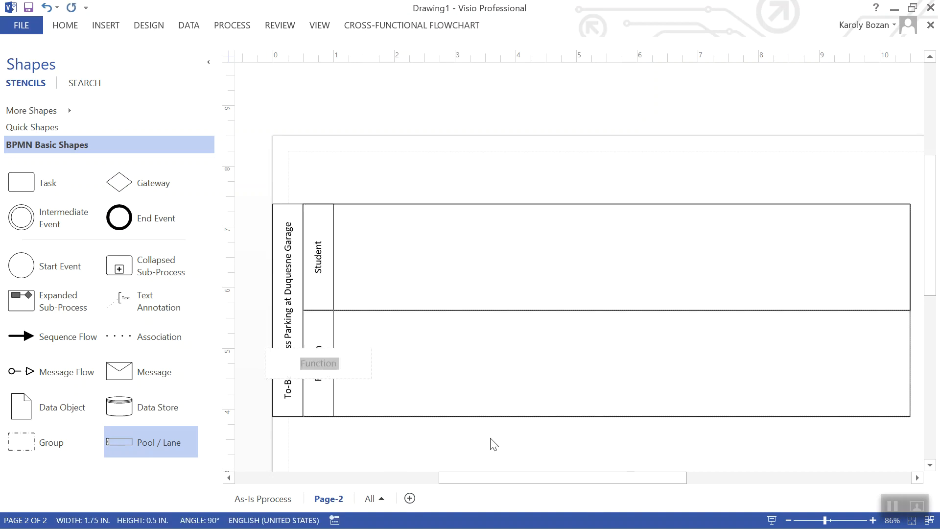
text(App)
key(BackSpace)
key(BackSpace)
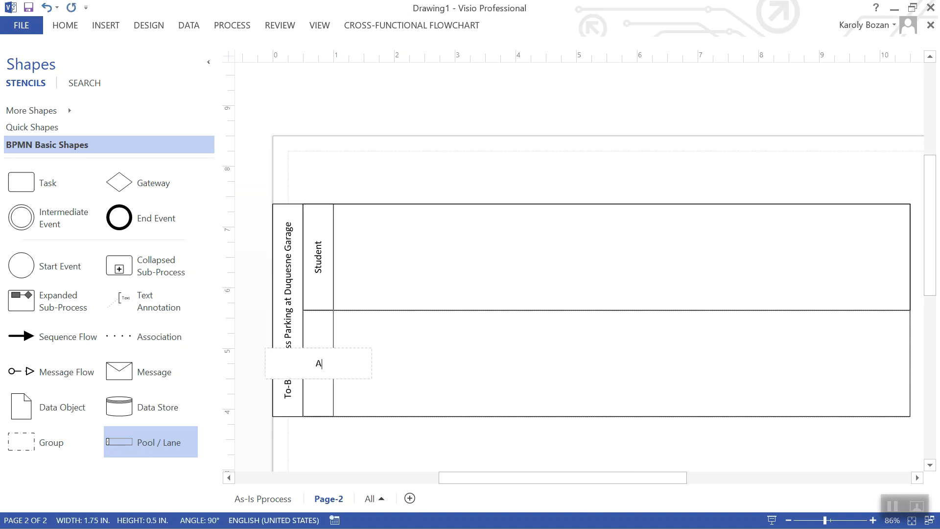
text(Parking App)
click(424, 443)
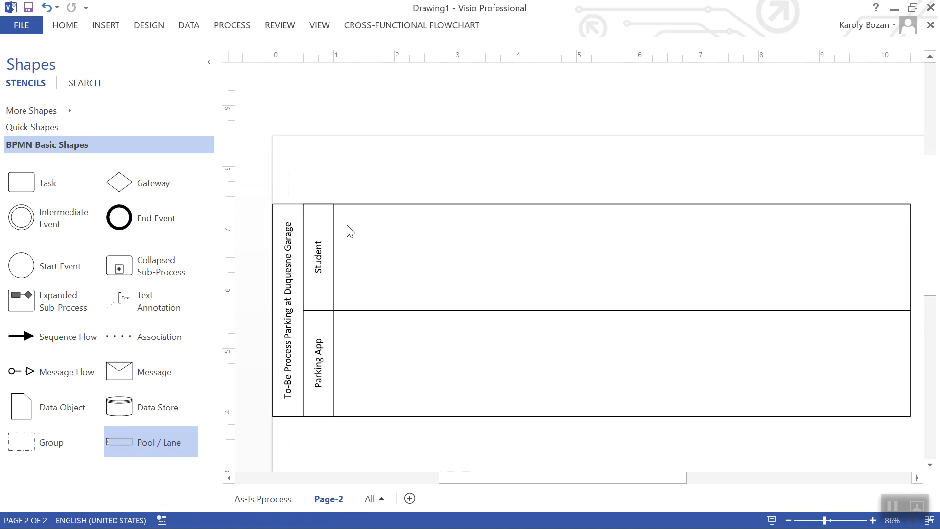
Check the pool in the print preview and shift the whole pool right to fit within the page margins.
key(ctrl+p)
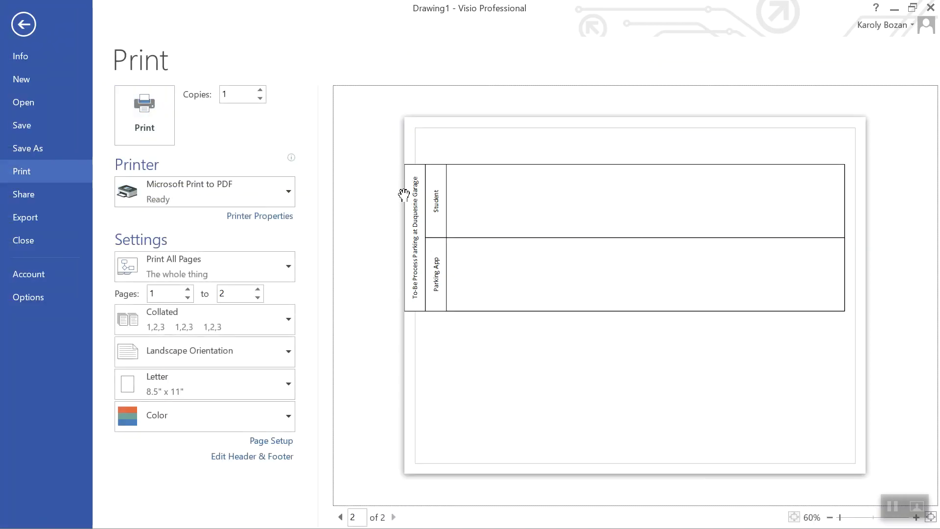
click(23, 24)
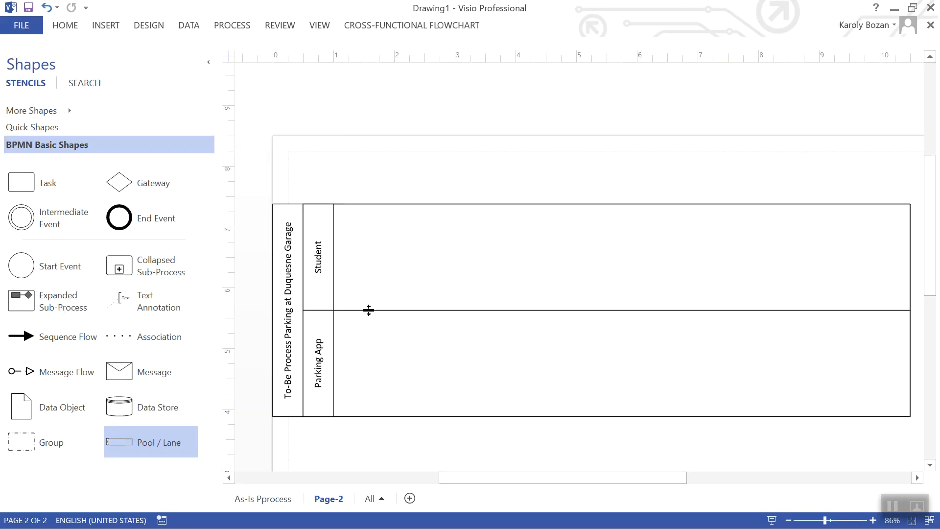
click(789, 521)
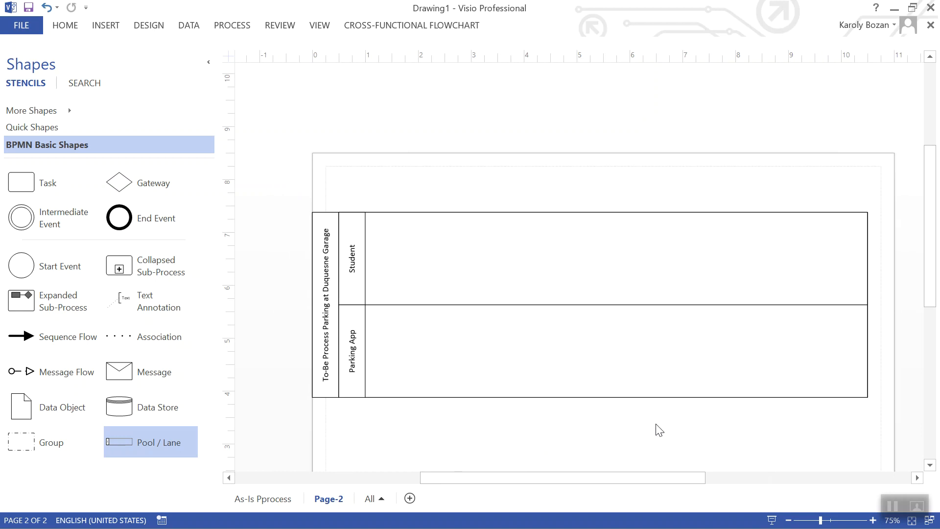
click(631, 401)
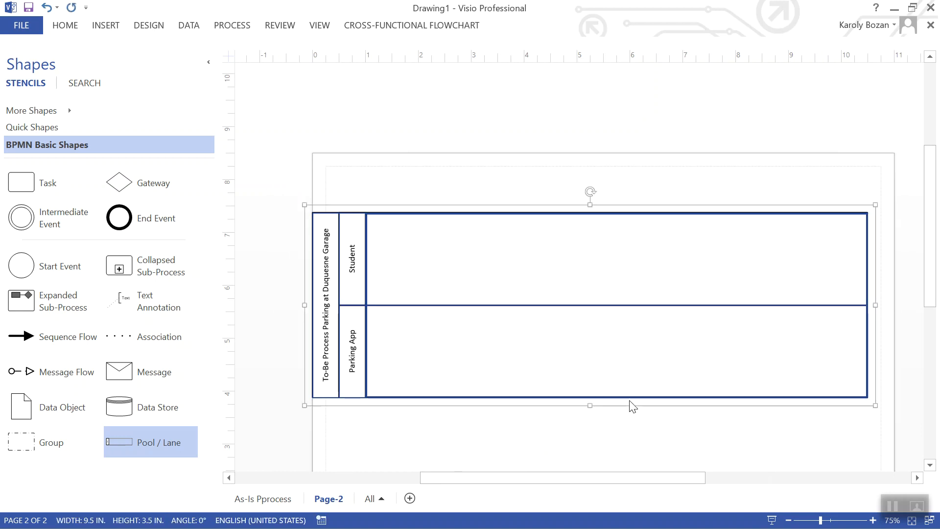
key(Right)
key(Right)
key(Left)
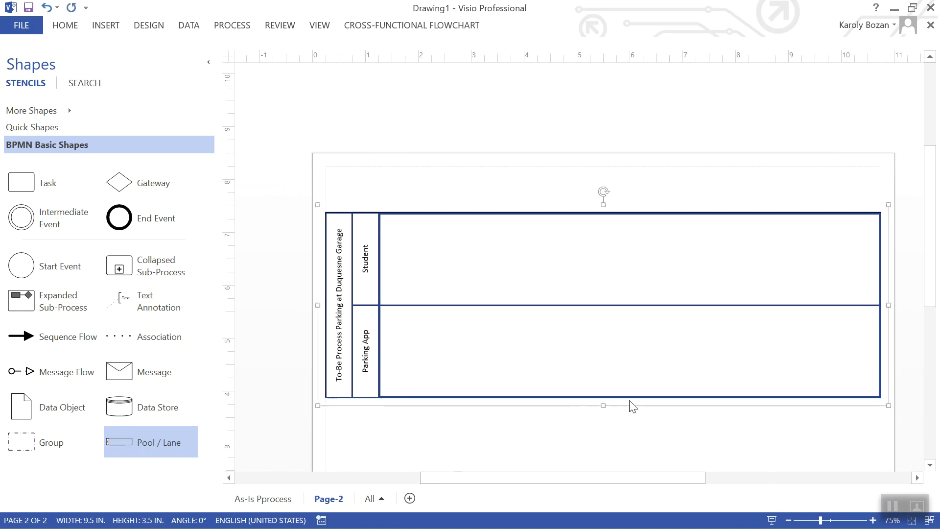
click(568, 446)
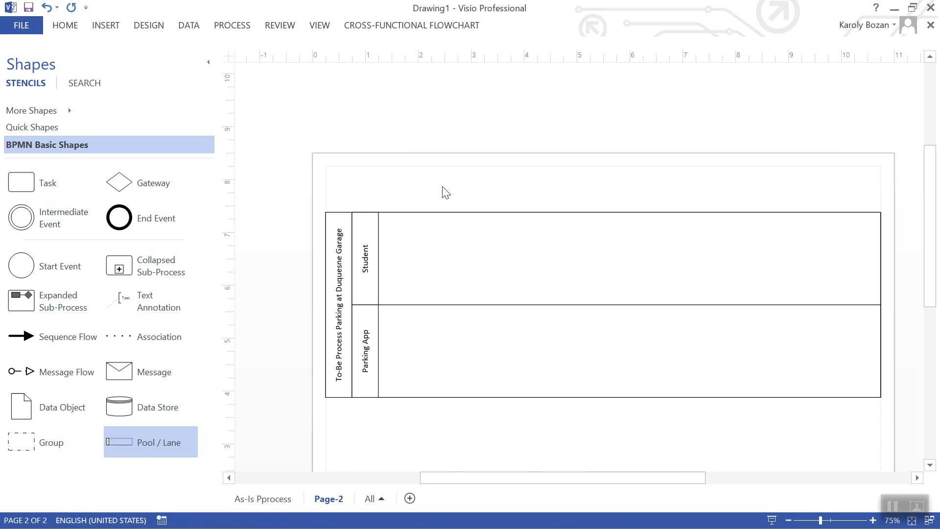
Add a text annotation above the pool reading "To-Be Process of Parking at Duquesne Garage".
mouse_move(146, 300)
mouse_down()
mouse_move(581, 207)
mouse_move(583, 177)
mouse_up()
key(F2)
text(To -)
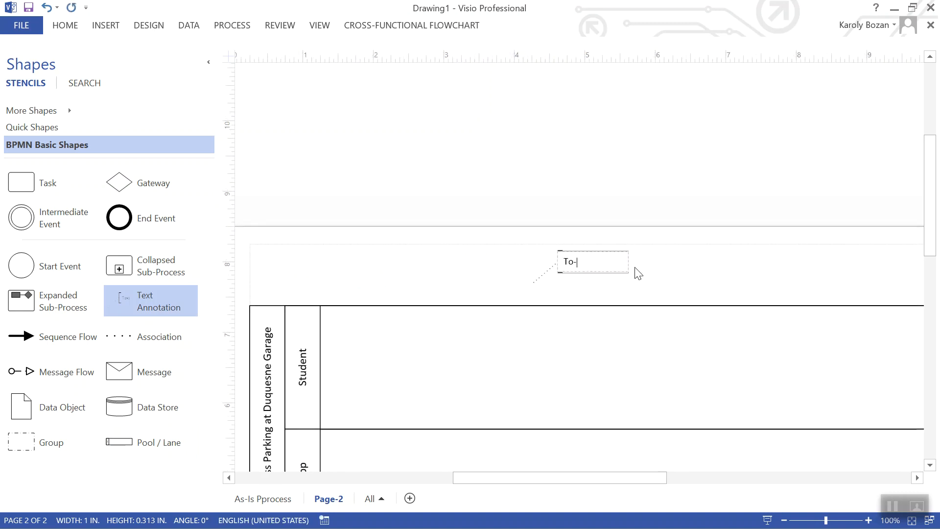
text(Be Process of Parking at Duquesne)
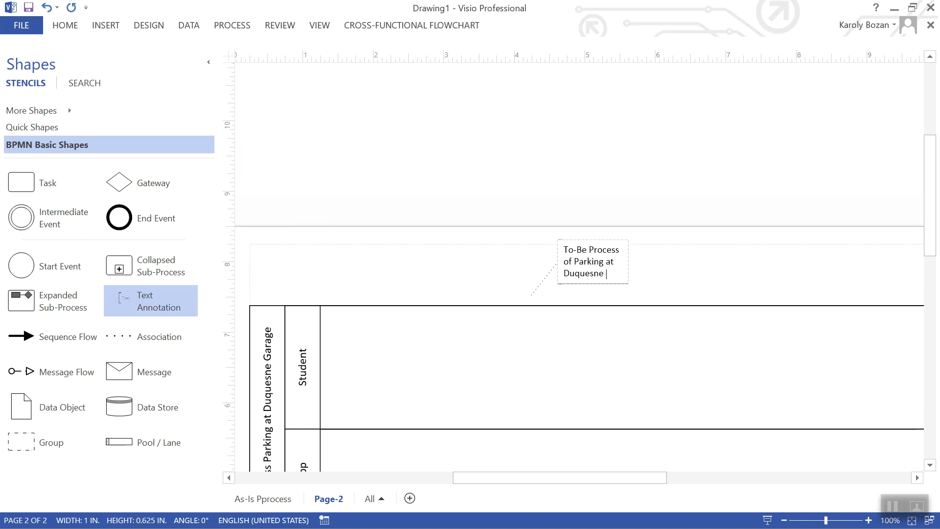
text( Garage)
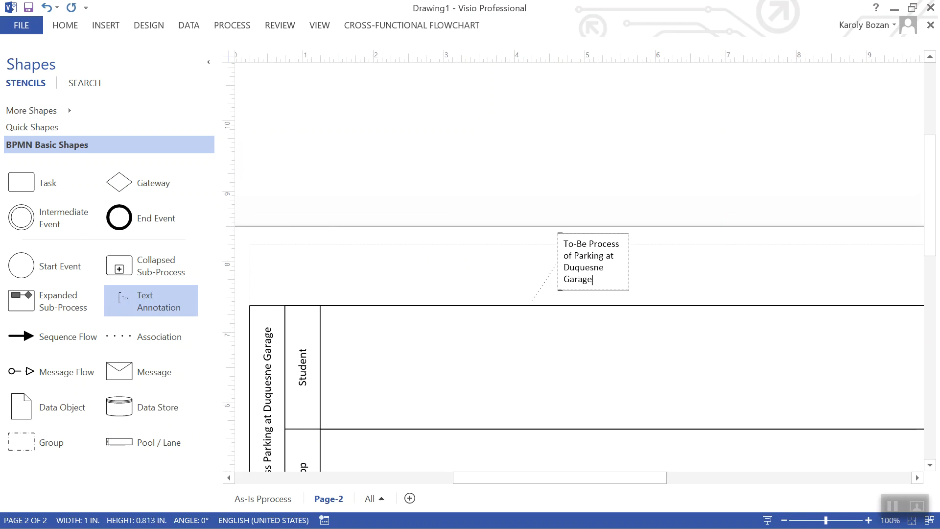
Widen the annotation above the pool on both sides to about 4.36 in so its text fits on one line.
scroll(504, 269, down, 2)
click(609, 192)
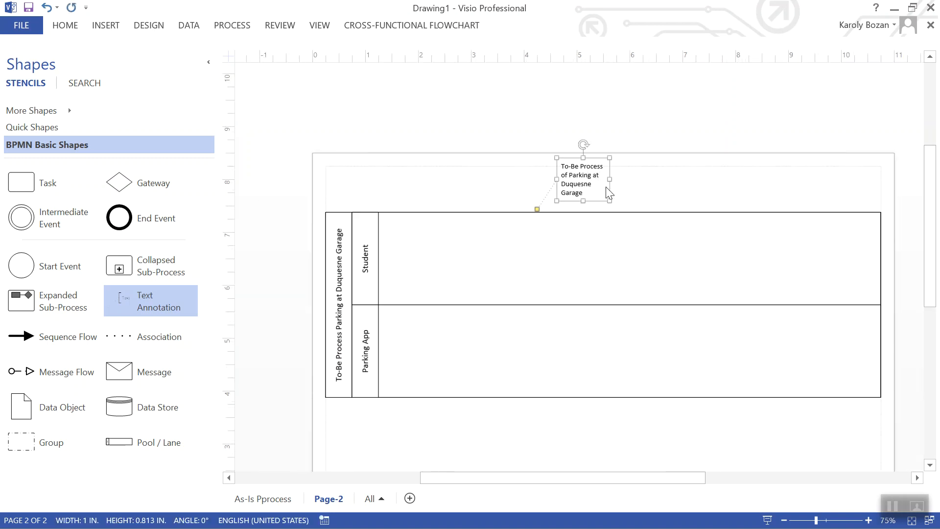
drag(609, 177, 682, 180)
drag(556, 178, 453, 178)
click(524, 195)
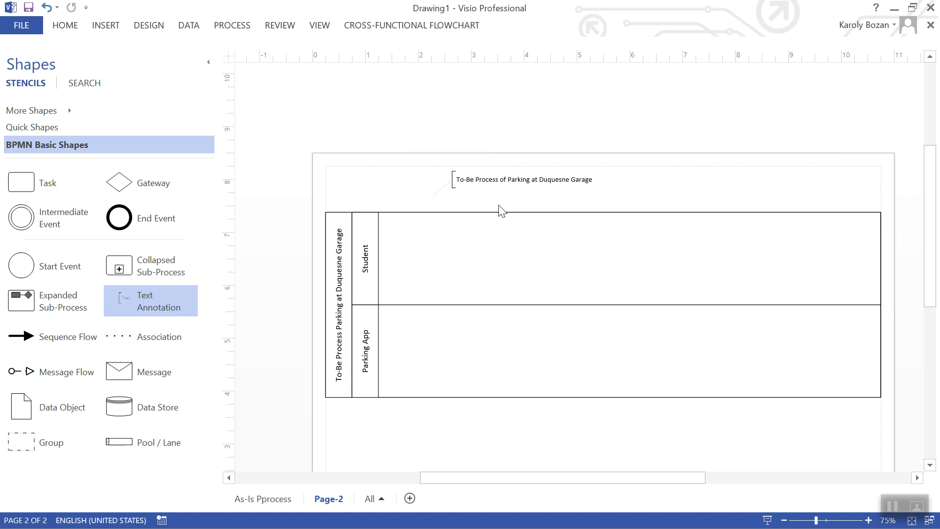
Format the annotation text as 14 pt, bold and centred, and move the annotation slightly right above the pool.
click(535, 181)
click(66, 25)
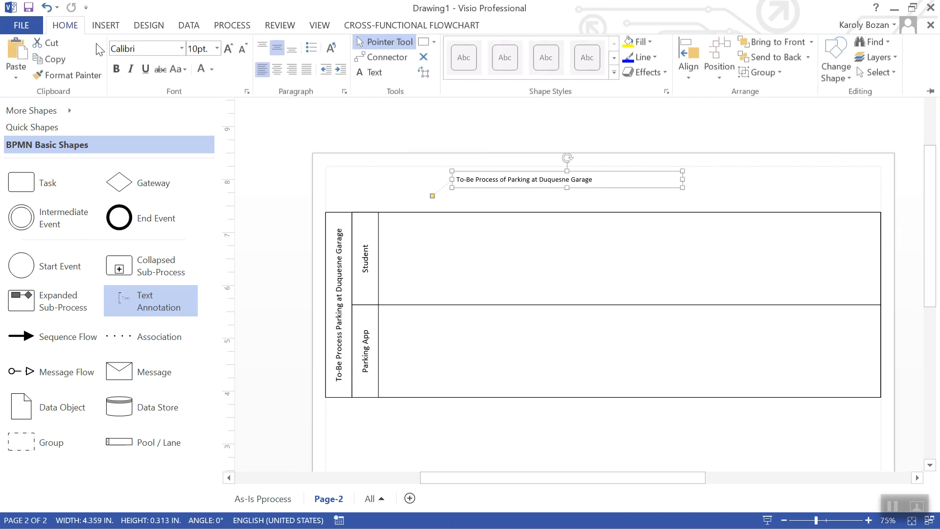
click(228, 49)
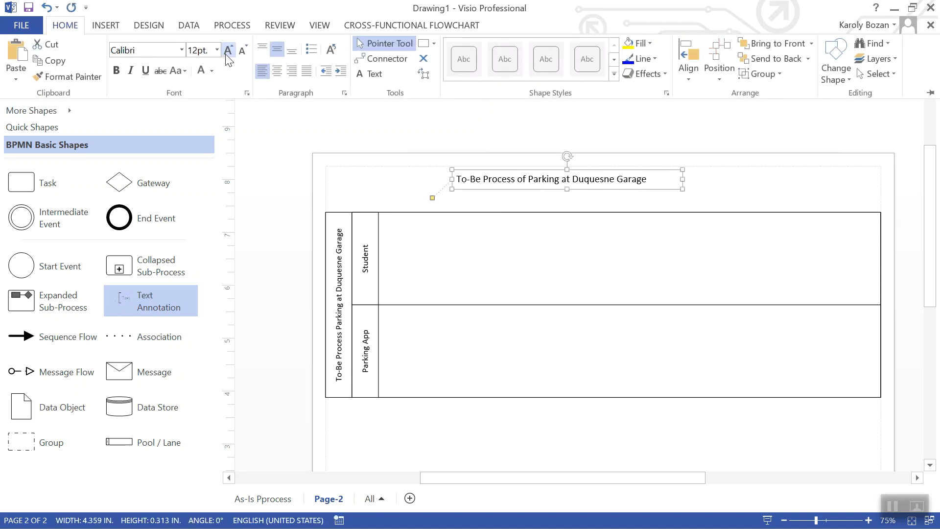
click(276, 72)
click(116, 70)
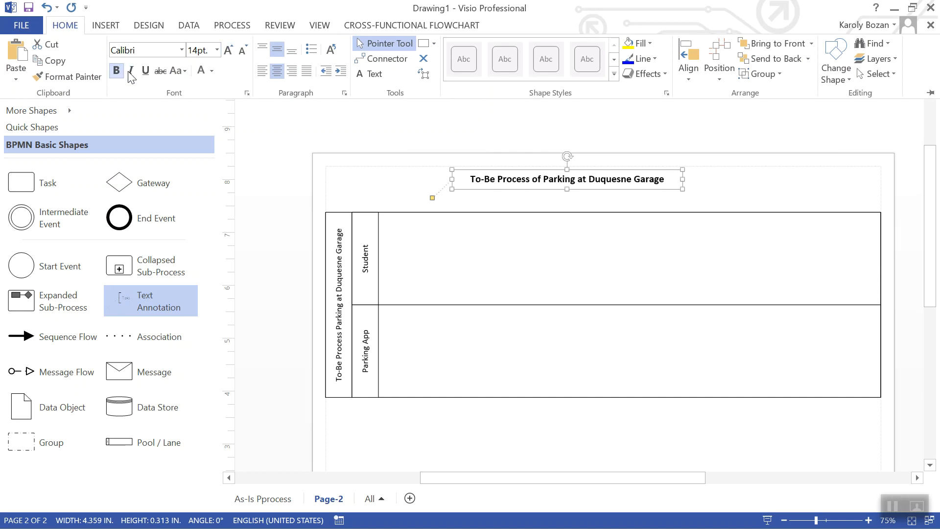
click(477, 175)
drag(457, 189, 486, 196)
click(429, 192)
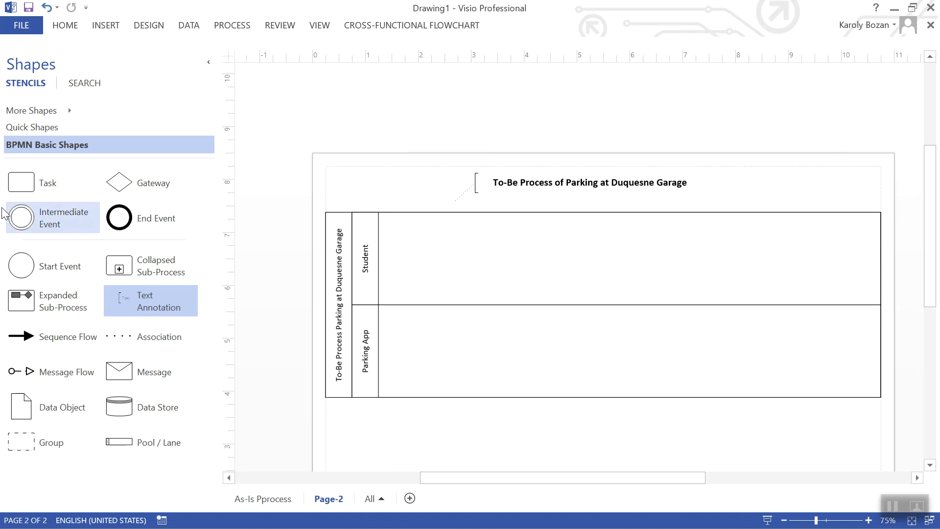
Place a start event at the beginning of the Student lane with a sequence flow leading right from it, and collapse the shapes pane.
drag(23, 272, 392, 260)
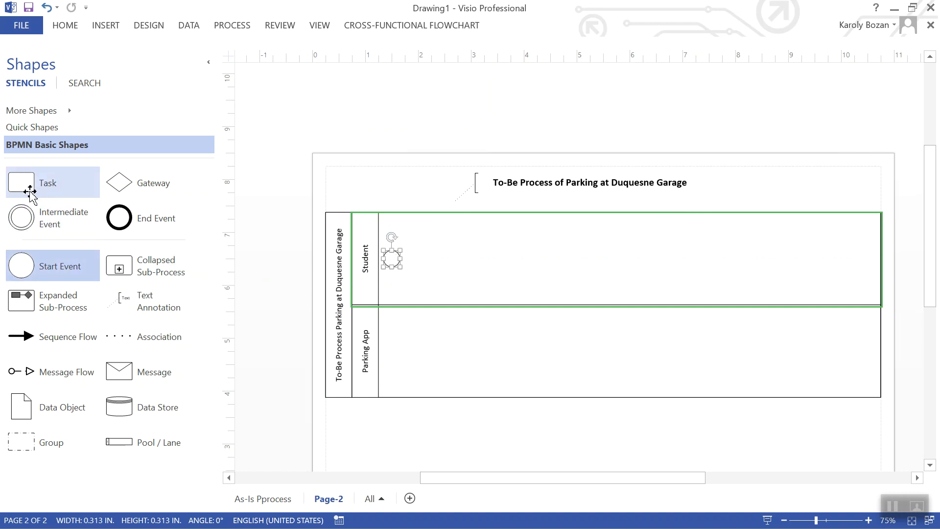
drag(22, 336, 434, 261)
scroll(456, 279, up, 1)
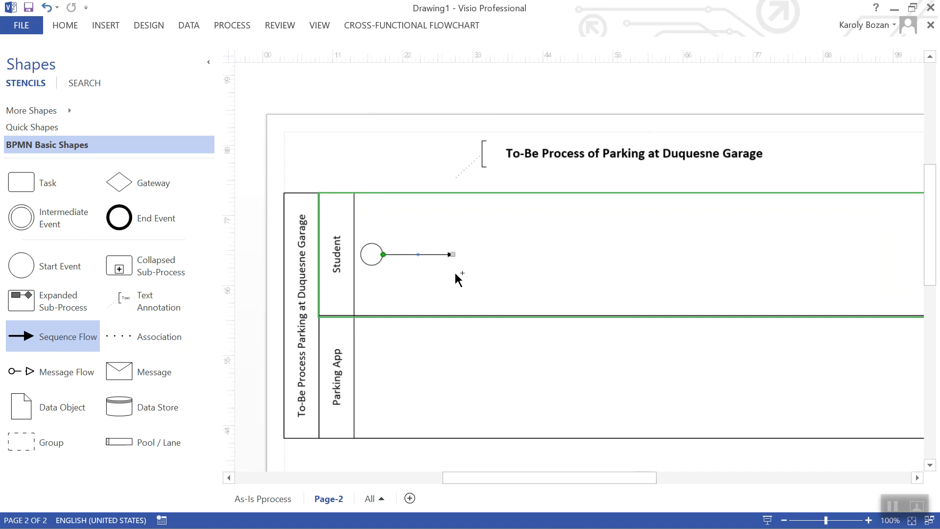
click(208, 62)
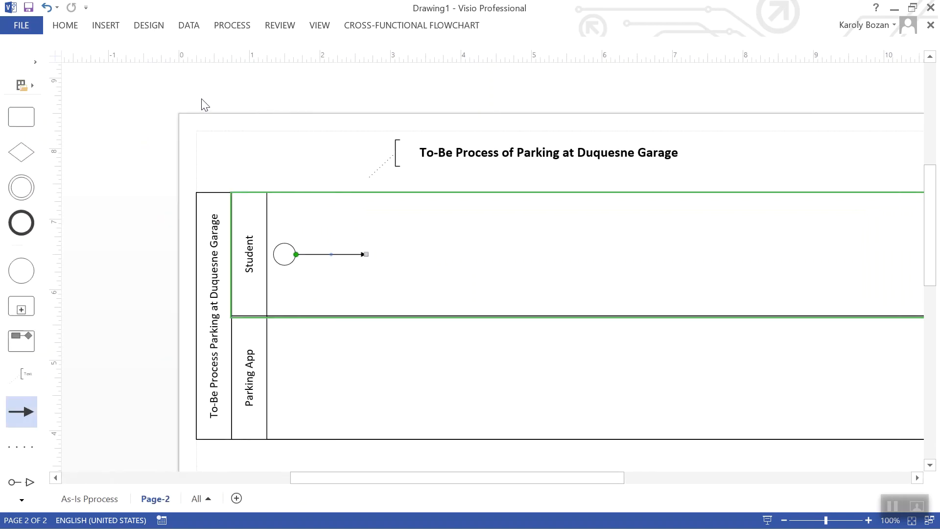
Shorten the start event's sequence flow and add a task reading "Approach Gate" at its end in the Student lane.
scroll(294, 230, up, 1)
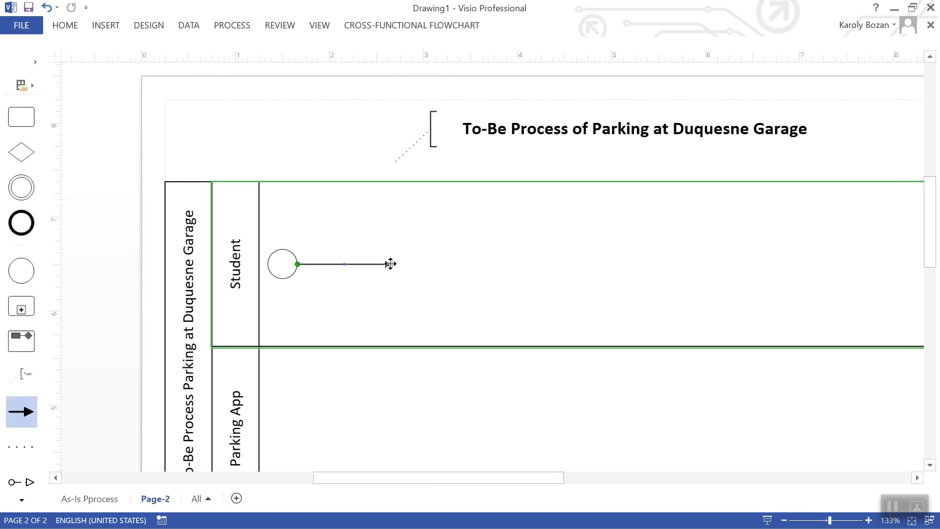
drag(389, 264, 324, 264)
drag(20, 122, 373, 274)
click(357, 256)
double_click(359, 257)
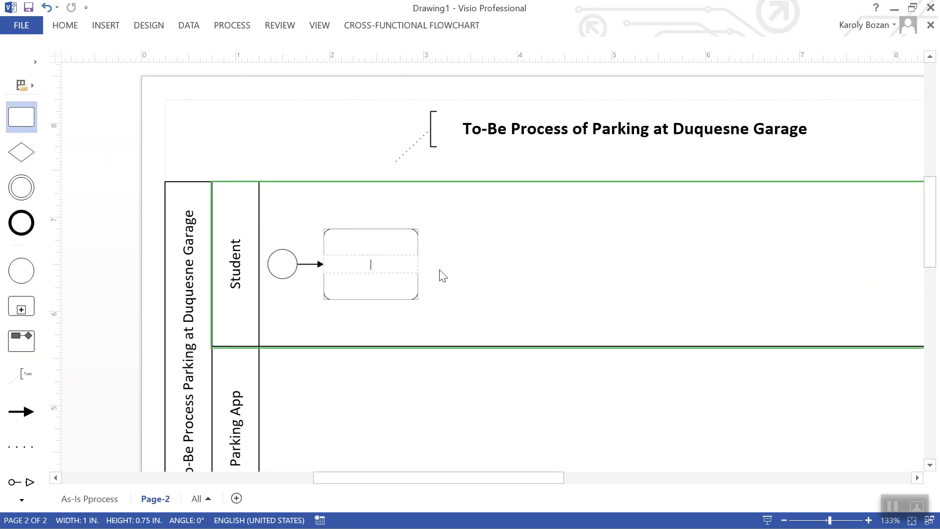
text(Approach Gate)
click(356, 321)
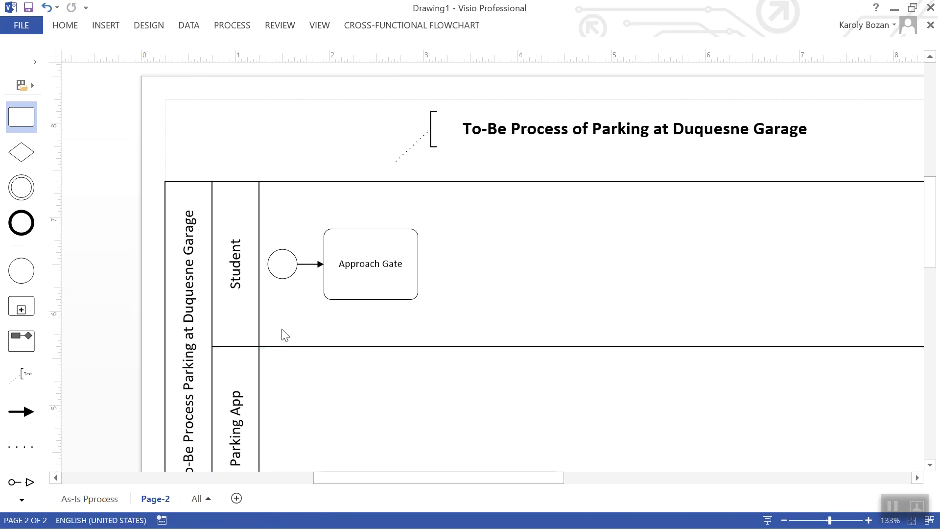
Shrink the "Approach Gate" task to about 0.78 in wide and 0.59 in high.
click(392, 270)
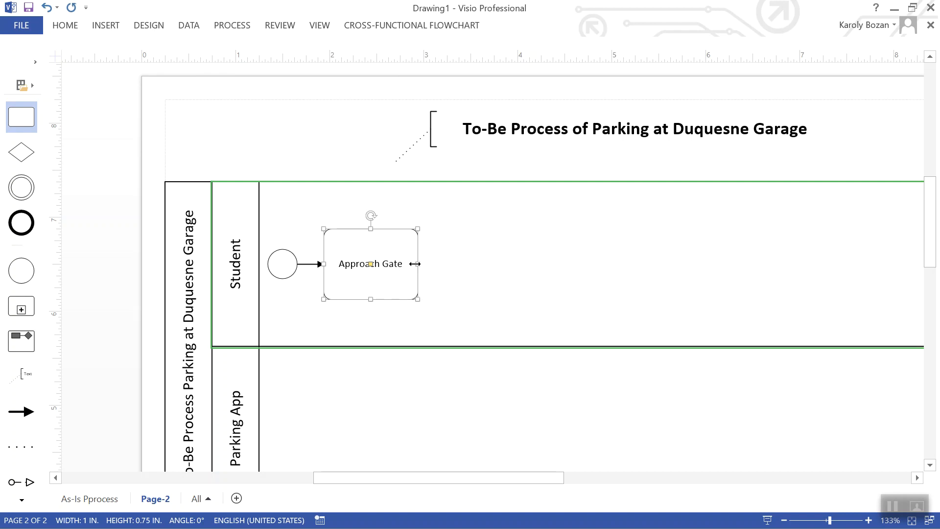
drag(415, 299, 380, 281)
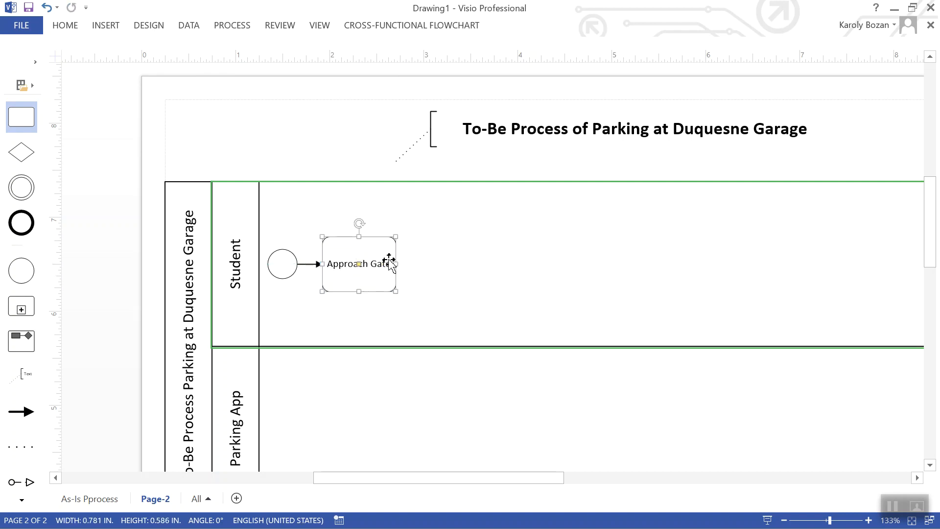
click(313, 317)
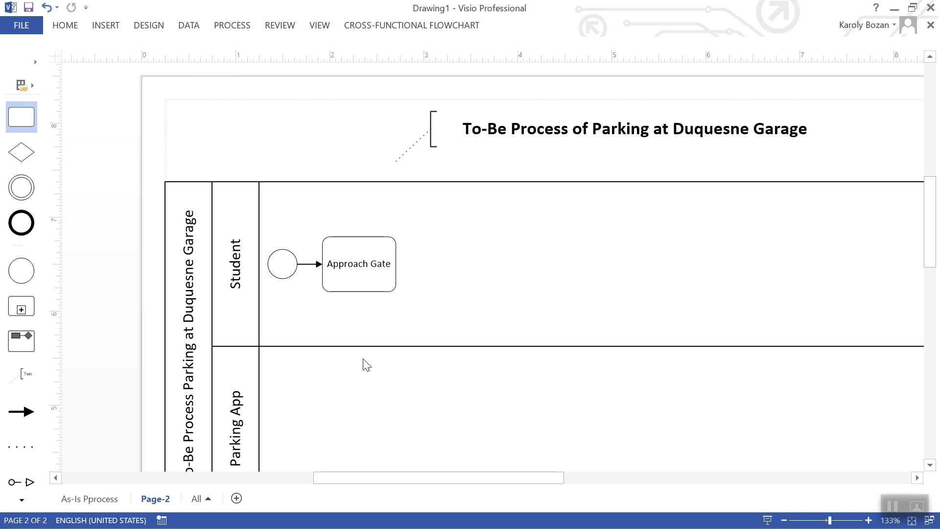
Add a task reading "Verify Status" in the Parking App lane directly below "Approach Gate", and shrink it to about the same size.
scroll(366, 365, down, 1)
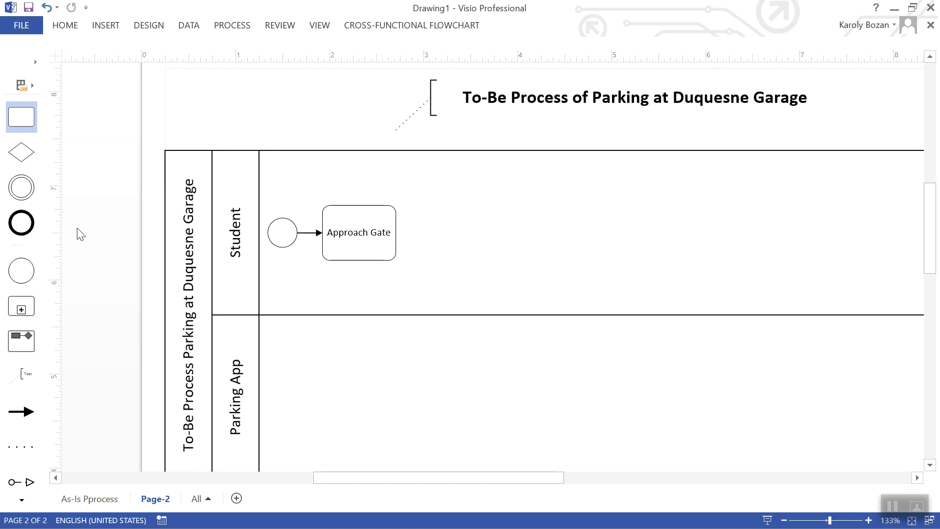
drag(21, 119, 366, 395)
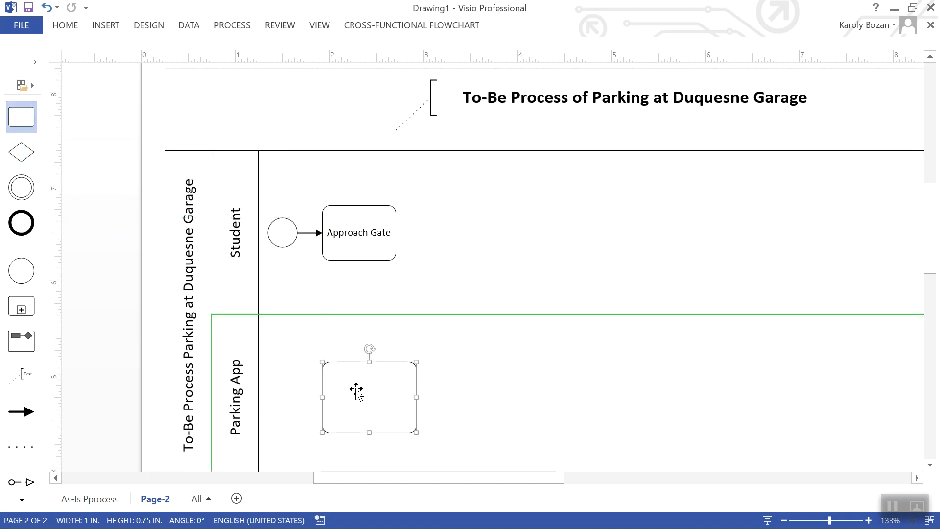
double_click(365, 385)
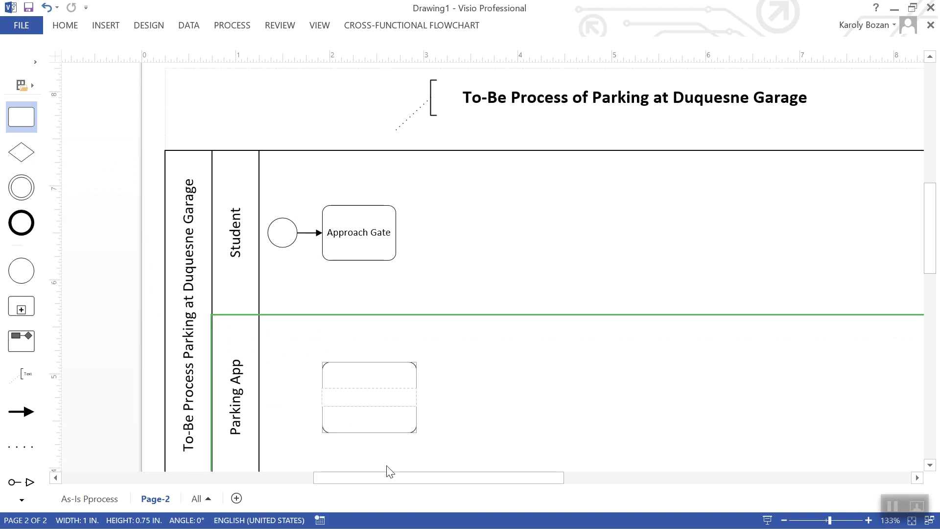
text(Verify Status)
click(416, 433)
drag(416, 433, 395, 416)
click(430, 395)
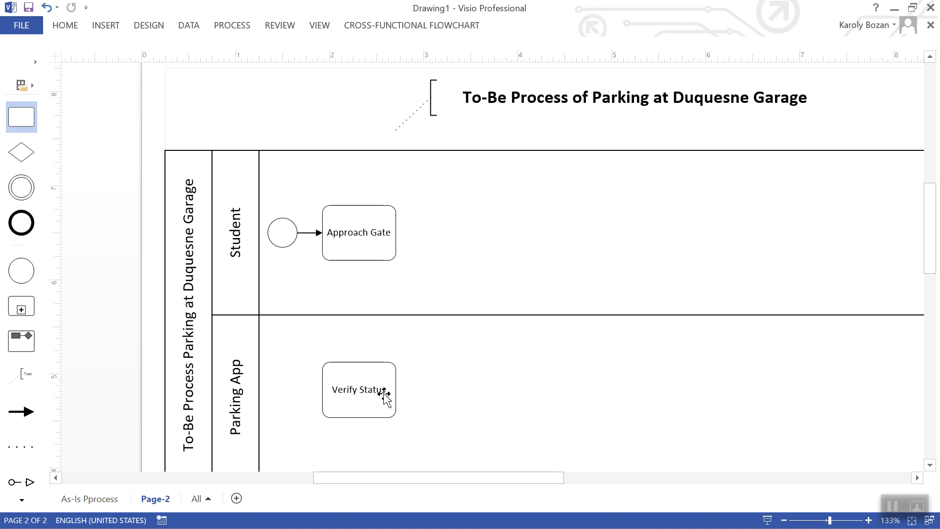
Connect the underside of "Approach Gate" to the top of "Verify Status" with a sequence flow.
click(22, 411)
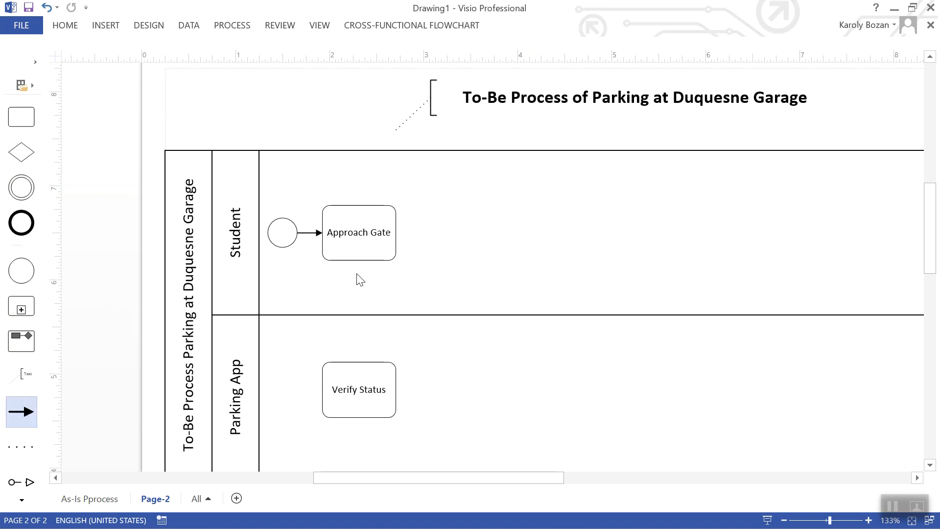
drag(23, 411, 358, 361)
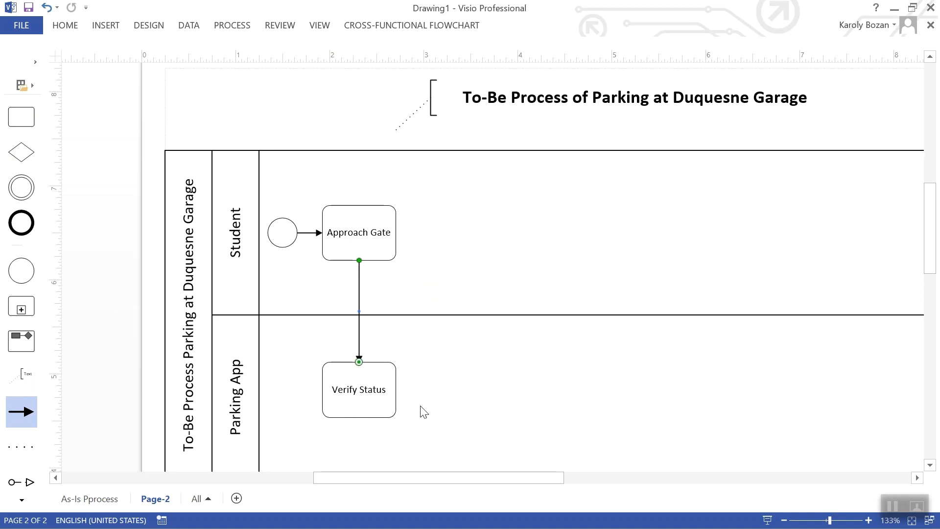
click(438, 409)
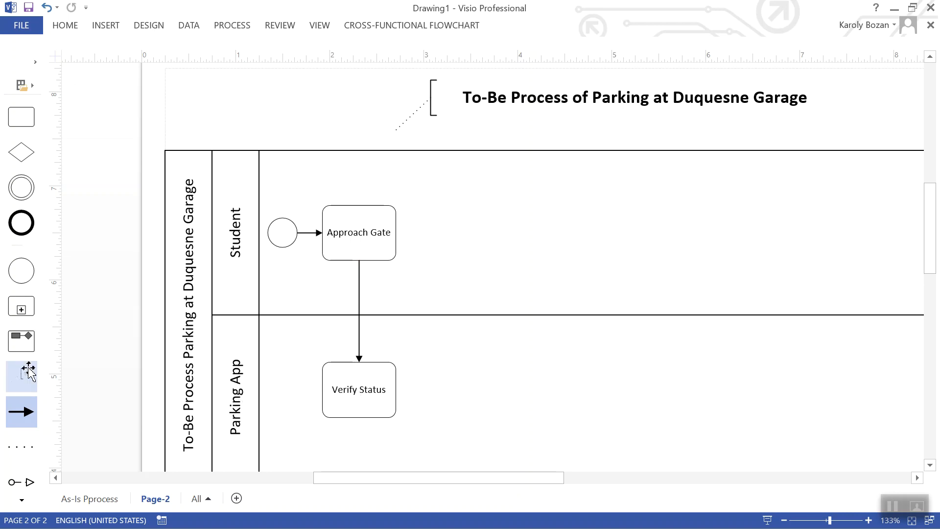
Add a gateway reading "Has valid pass?" to the right of "Verify Status" and connect the two with a sequence flow.
drag(21, 150, 466, 390)
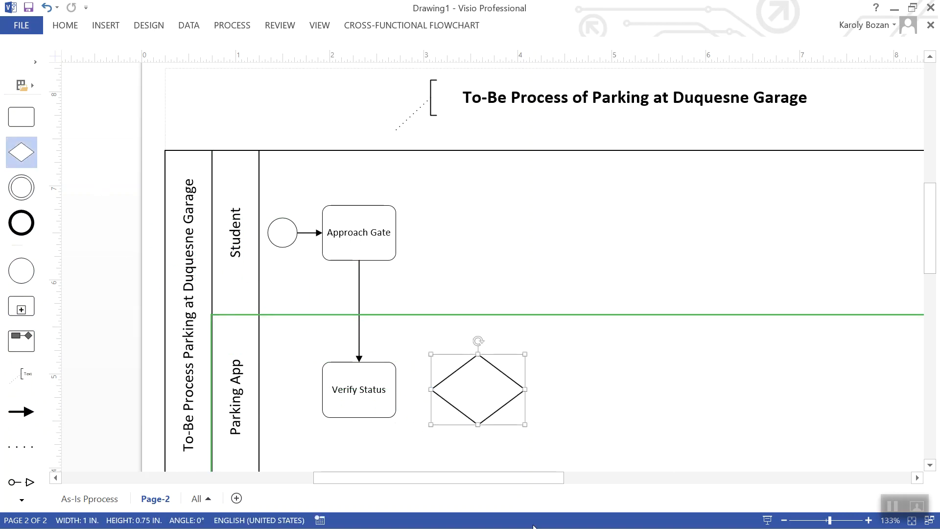
text(Has val)
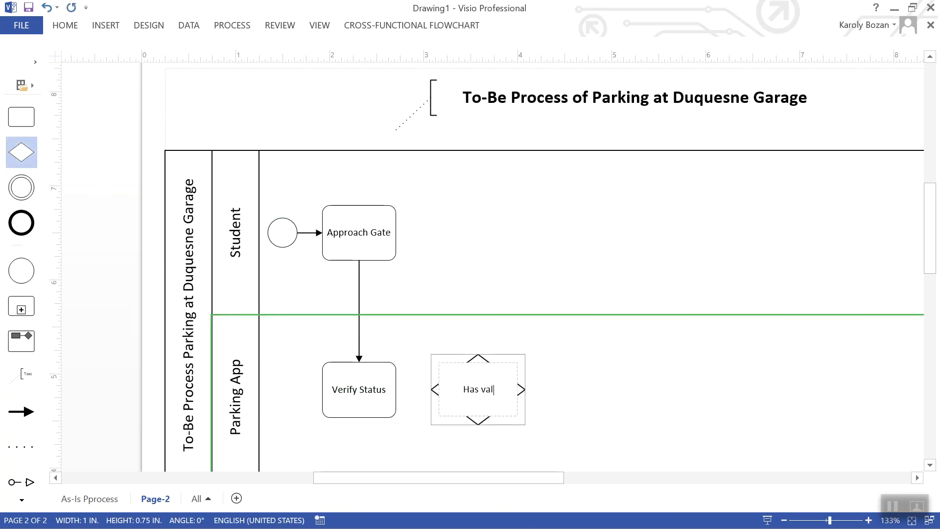
text(id pass?)
click(409, 440)
drag(21, 412, 450, 394)
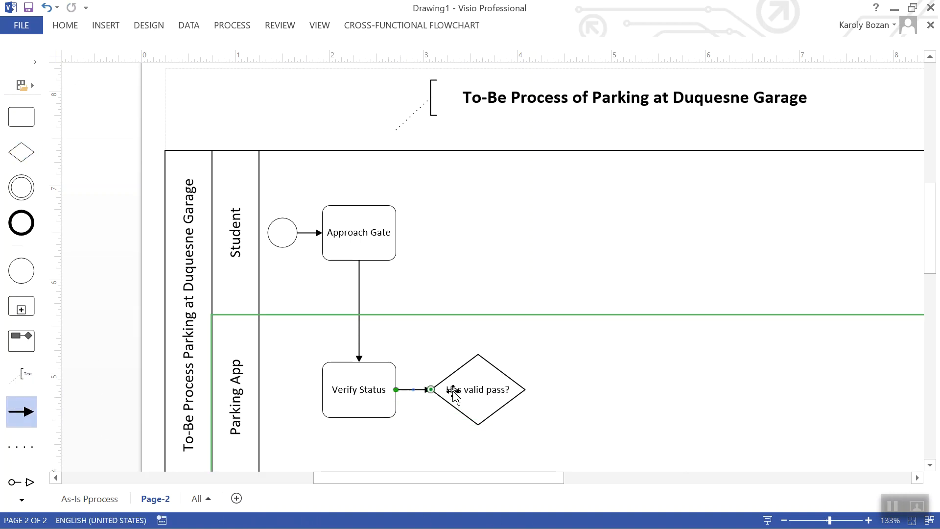
click(413, 430)
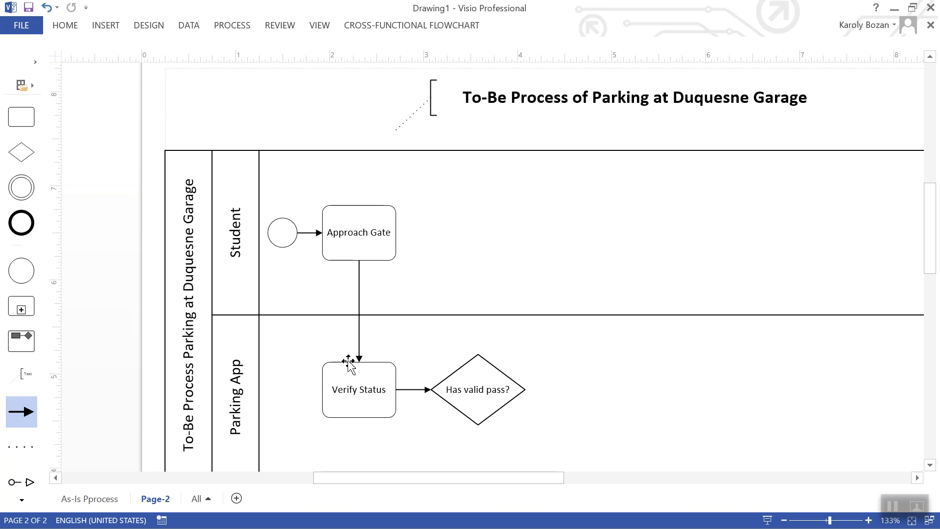
Add a sequence flow leading right from the "Has valid pass?" gateway, and nudge the gateway slightly closer to "Verify Status".
drag(21, 412, 576, 391)
click(462, 377)
key(Left)
key(Left)
key(Left)
key(Left)
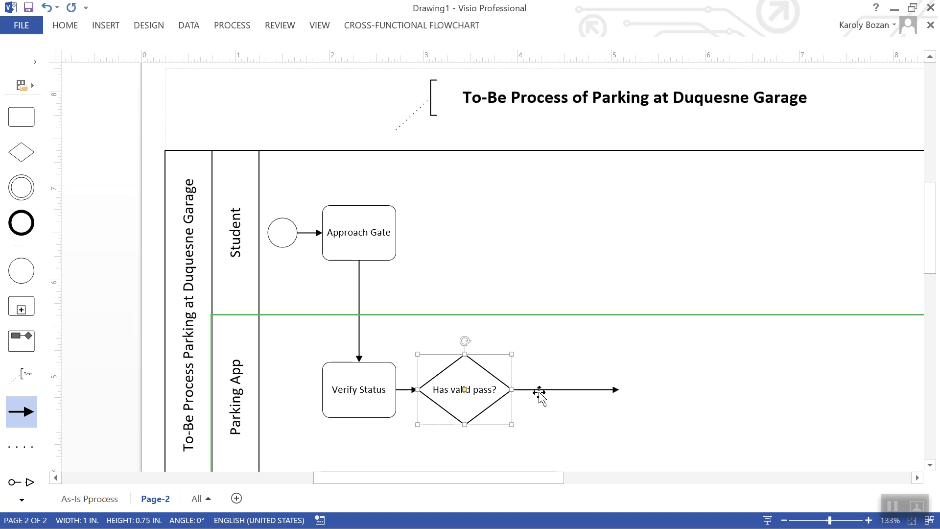
Try to shorten the gateway's outgoing sequence flow by moving its endpoint closer, and undo the attempts.
click(539, 391)
drag(620, 389, 564, 389)
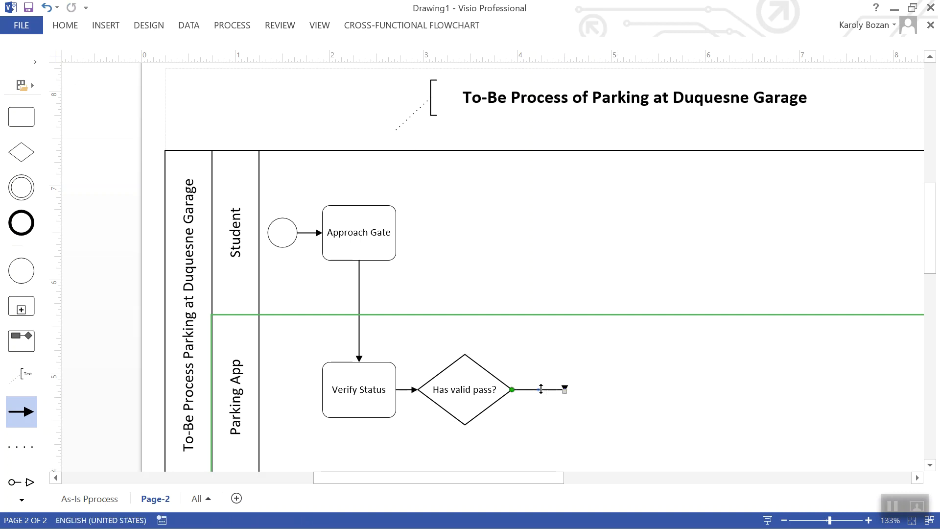
key(ctrl+z)
drag(618, 390, 566, 390)
double_click(549, 390)
click(647, 427)
click(567, 390)
drag(573, 388, 581, 391)
key(ctrl+z)
key(ctrl+z)
drag(565, 389, 565, 390)
key(ctrl+z)
Examine the line and arrow format settings of the gateway's outgoing sequence flow.
right_click(584, 392)
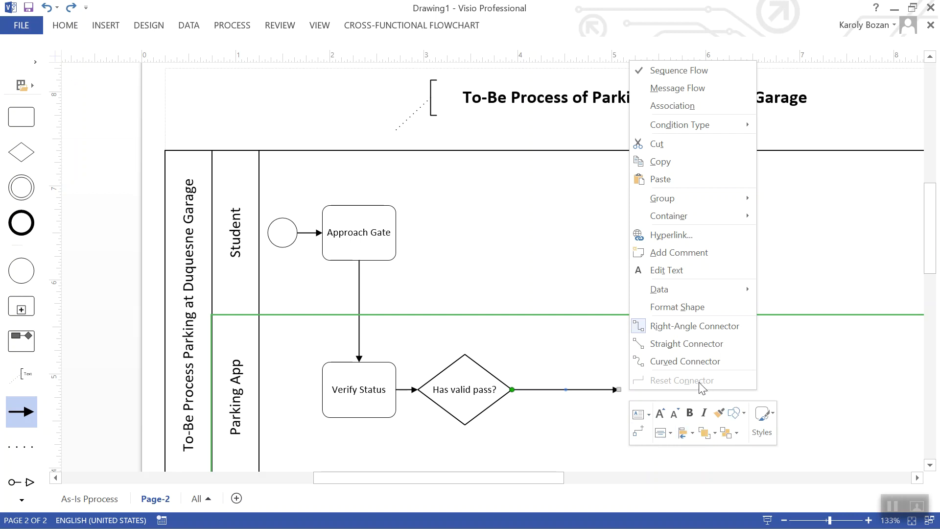
click(679, 307)
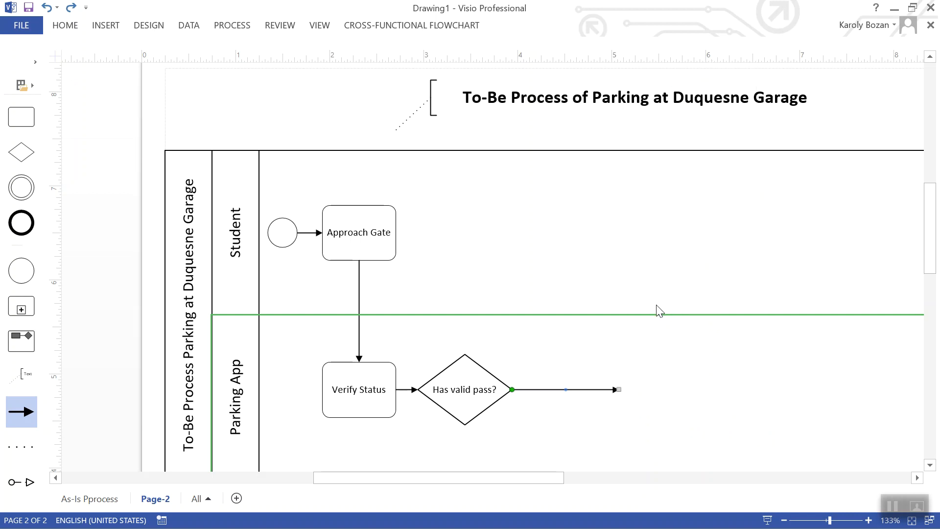
click(775, 78)
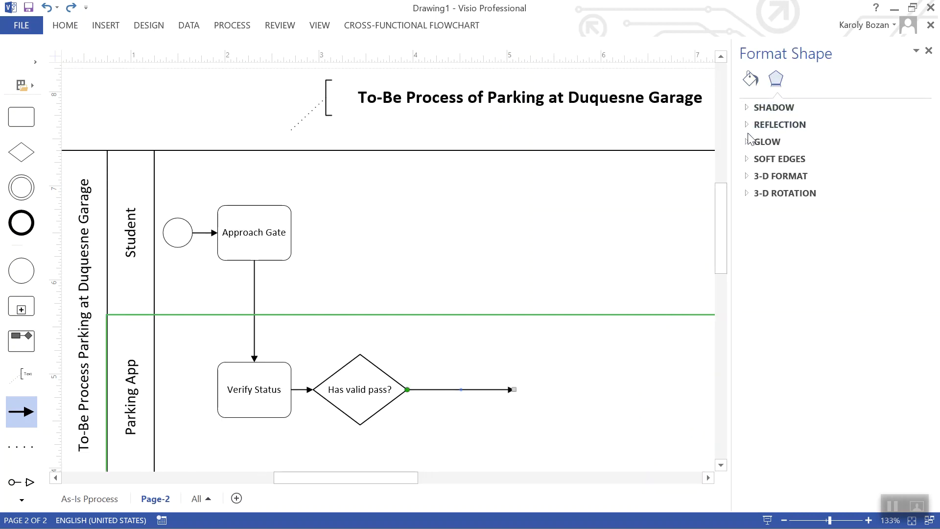
click(751, 79)
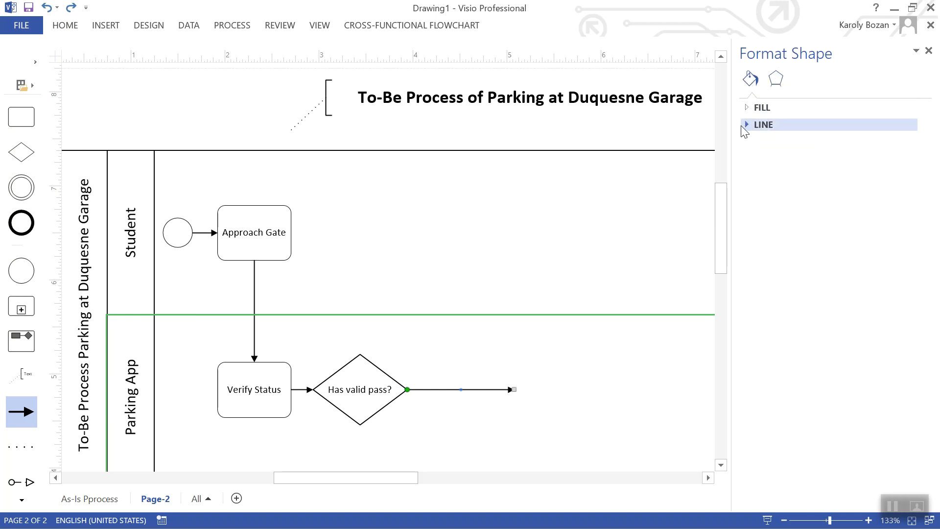
click(745, 123)
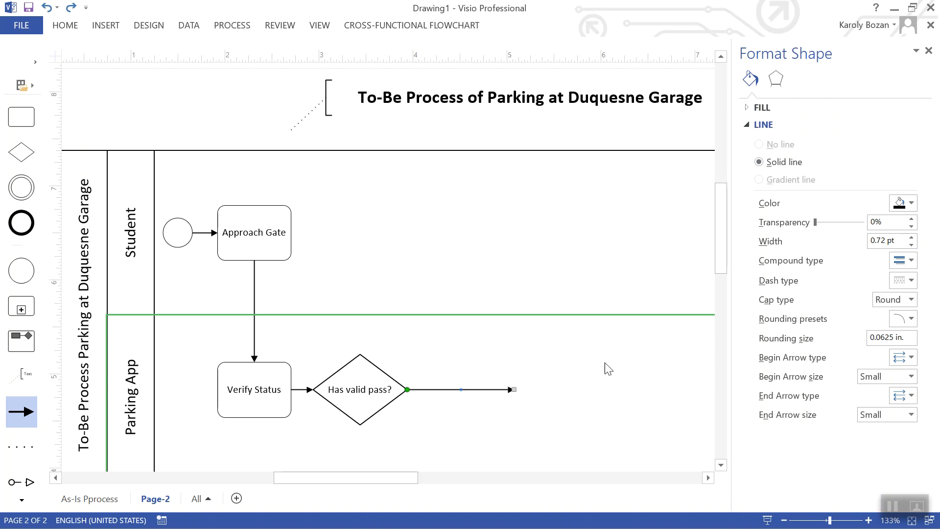
click(929, 50)
Shorten the gateway's outgoing sequence flow slightly, keeping its arrowhead pointing right.
scroll(617, 339, up, 5)
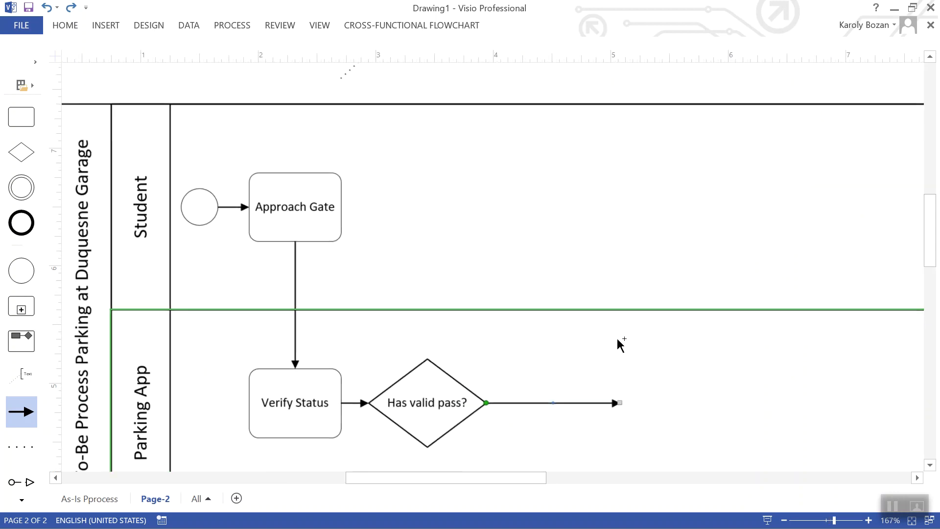
drag(612, 455, 473, 455)
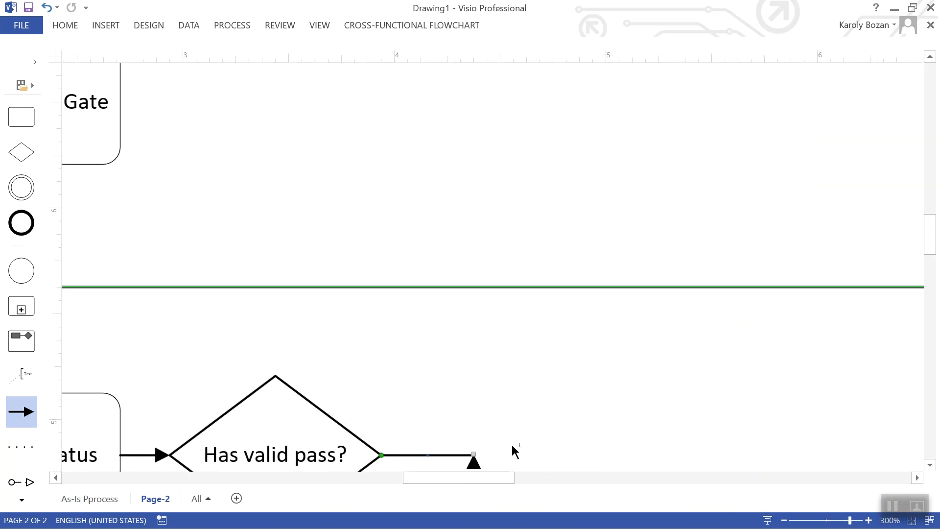
key(ctrl+z)
drag(559, 455, 559, 455)
key(ctrl+z)
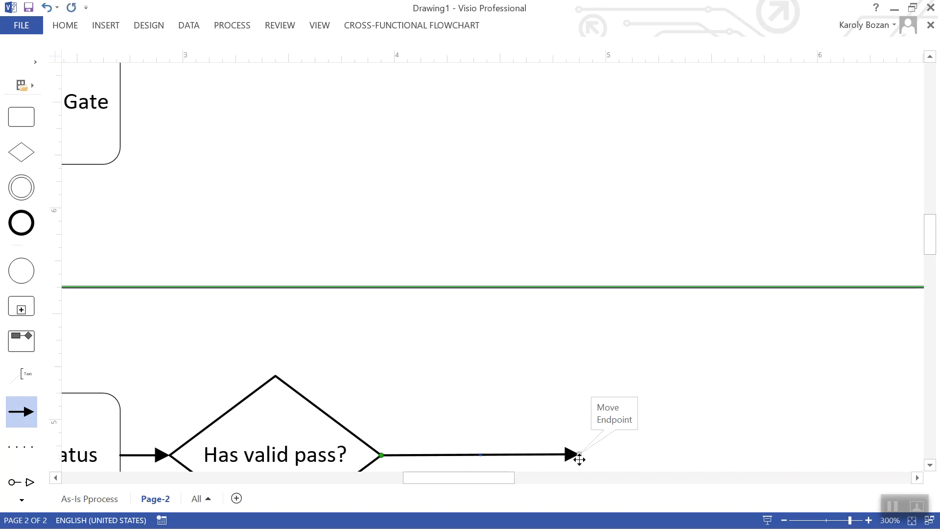
Label the gateway's outgoing sequence flow "YES".
double_click(513, 455)
text(YES)
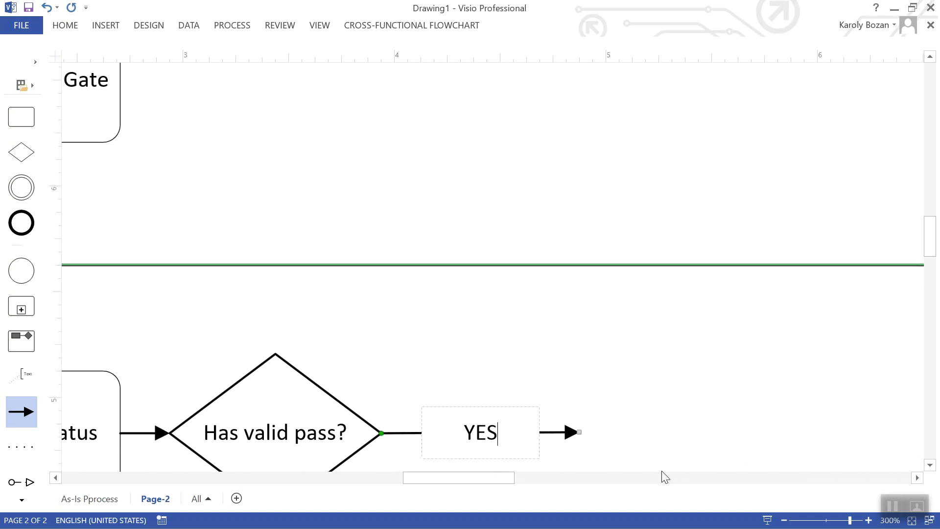
click(648, 347)
scroll(641, 338, down, 5)
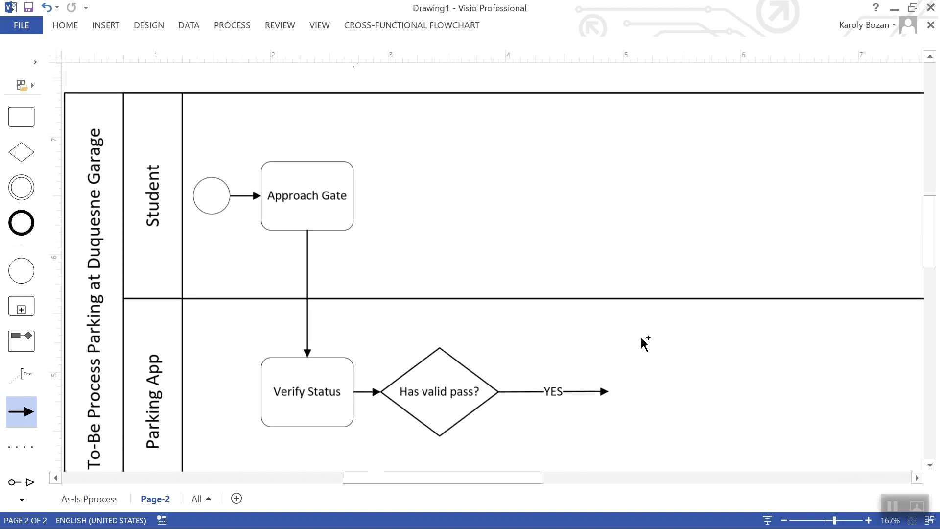